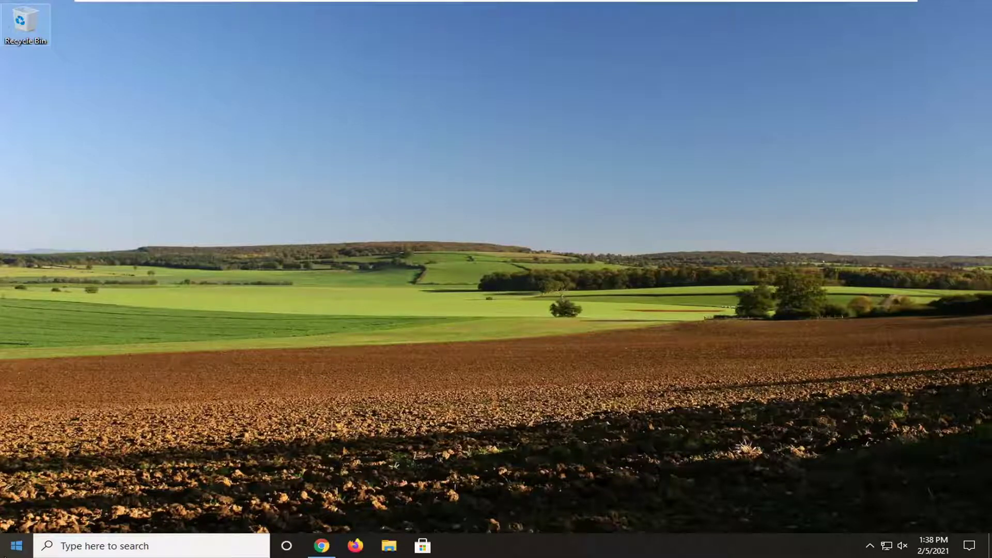
- Search the Start menu for 'services' and launch the Services app
click(16, 546)
text(s)
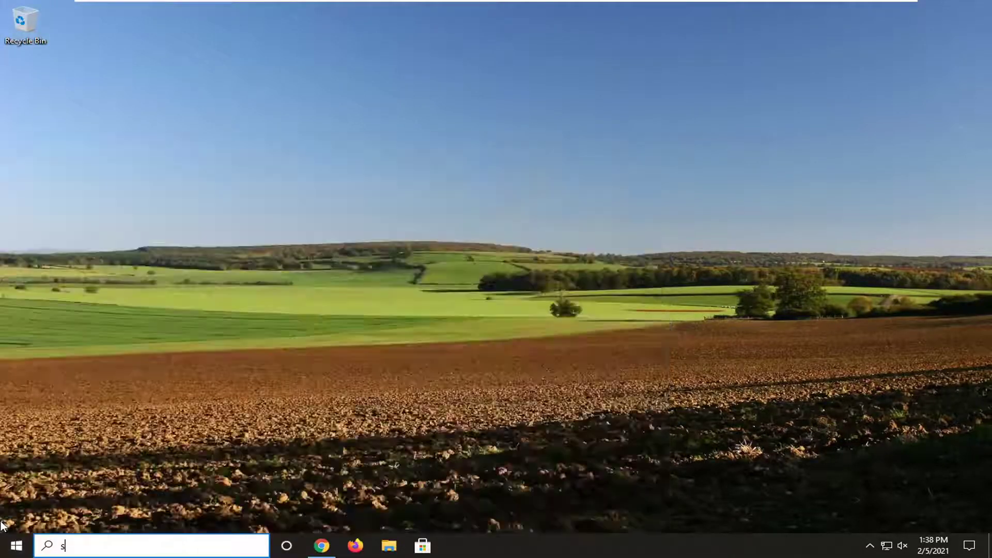
text(ervices)
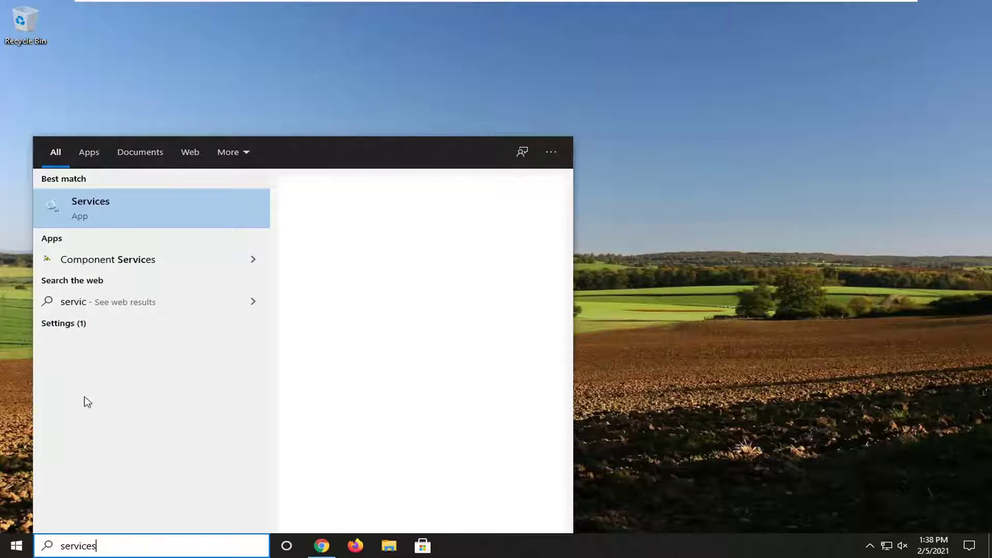
click(92, 216)
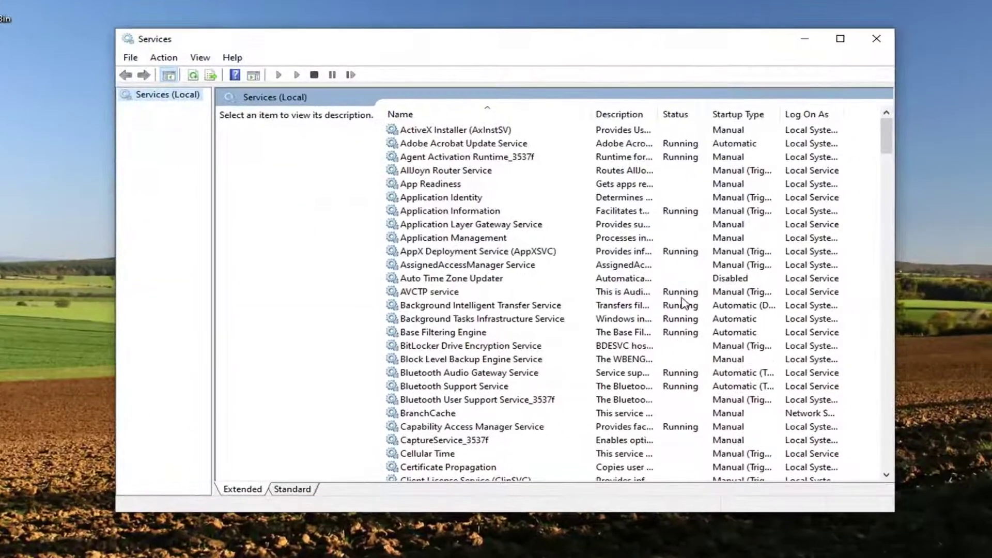
- Scroll down the services list and select Diagnostic Policy Service
drag(887, 137, 882, 207)
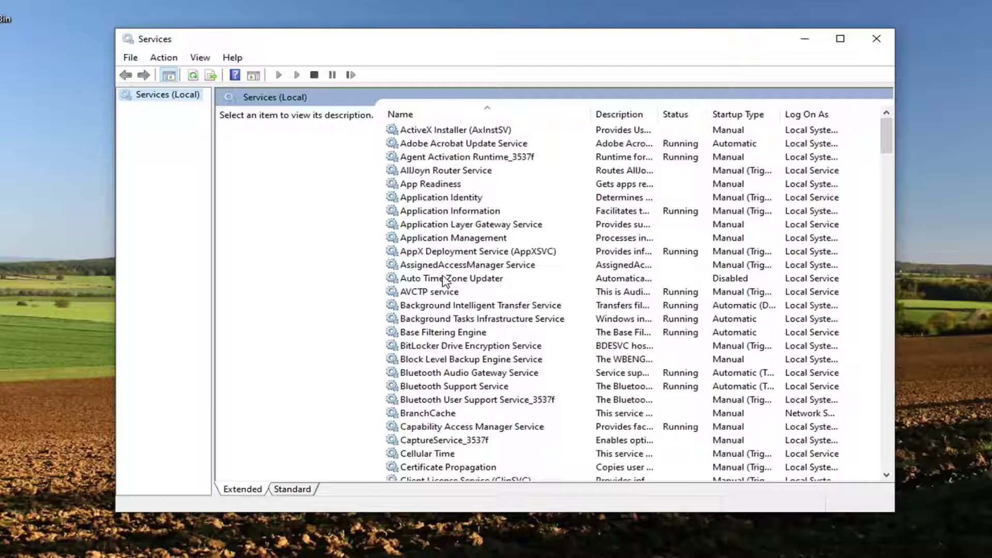
scroll(443, 277, down, 7)
scroll(443, 277, down, 3)
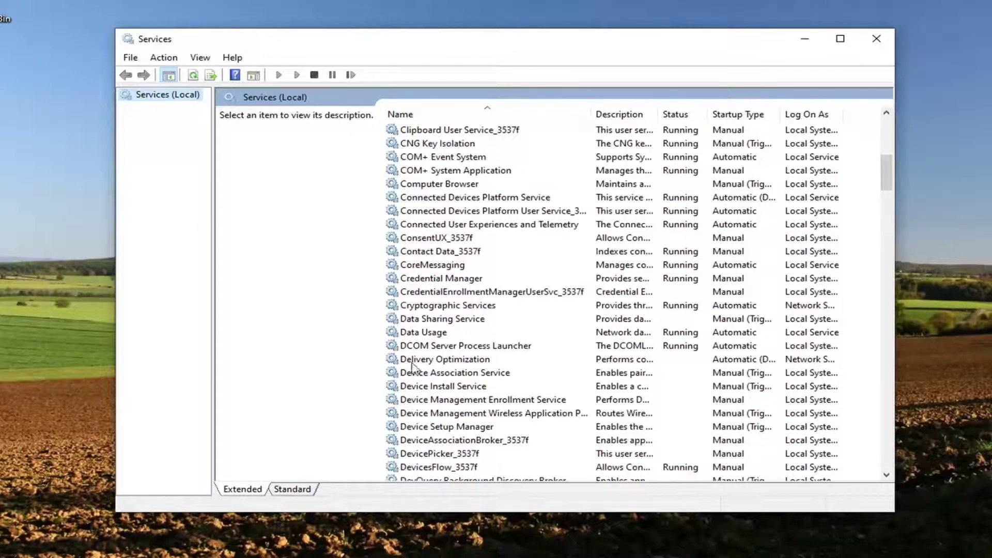
scroll(437, 409, down, 1)
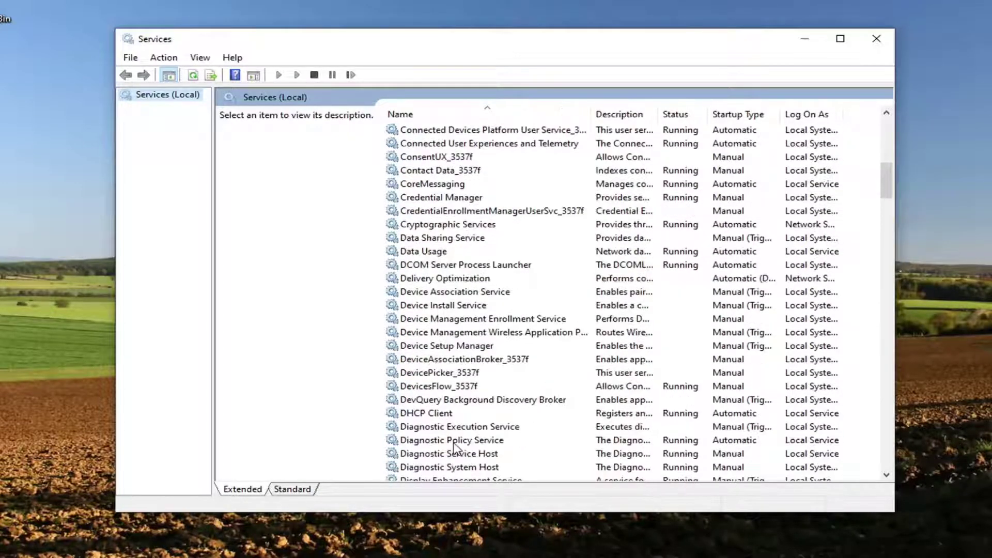
click(446, 442)
- Stop and then start the Diagnostic Policy Service from its properties
double_click(446, 443)
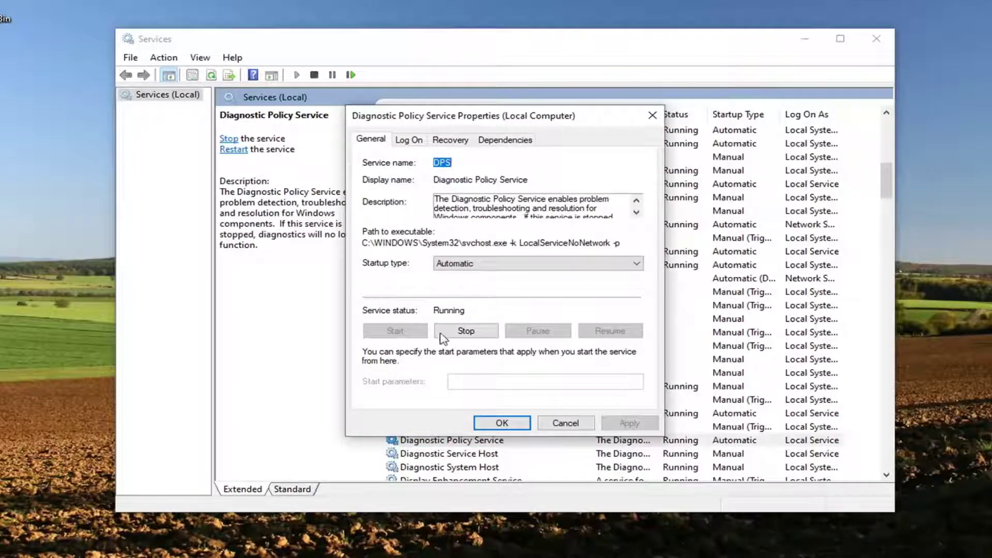
click(466, 331)
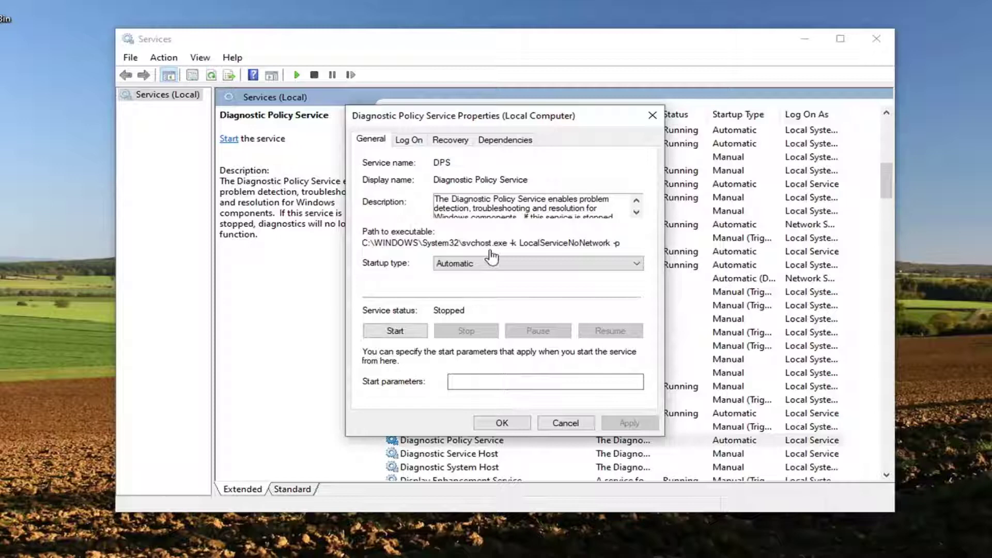
click(395, 332)
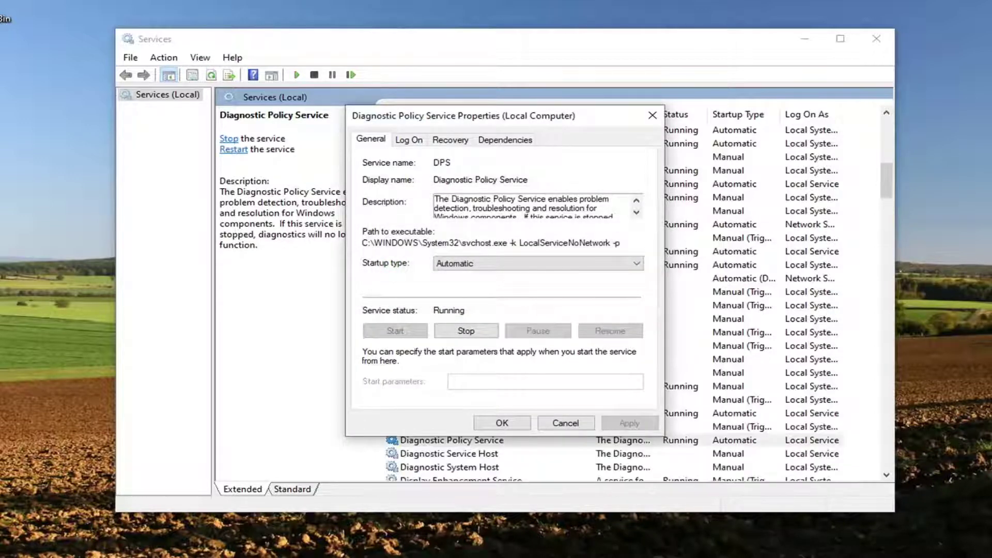
- Keep the Diagnostic Policy Service startup type Automatic, then apply and close the properties
click(463, 265)
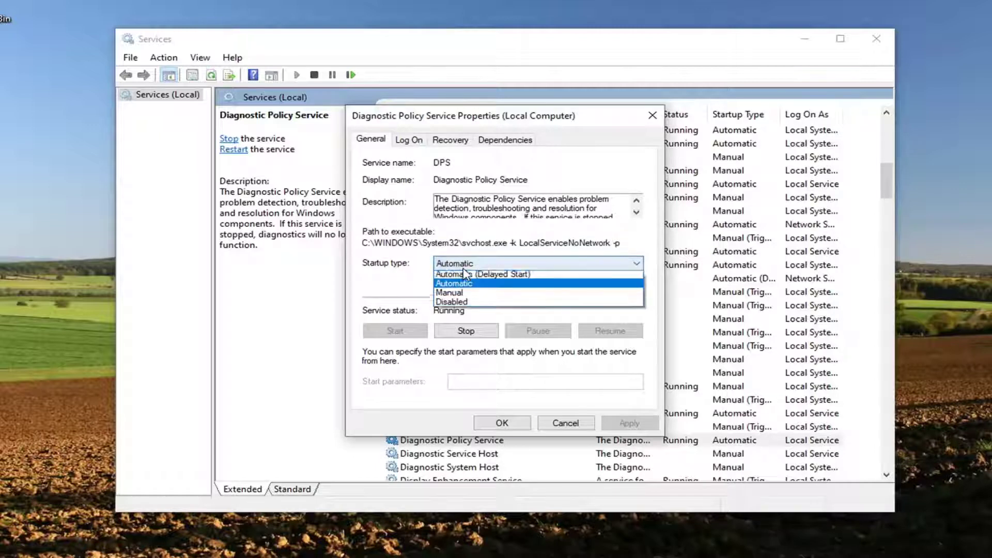
click(453, 286)
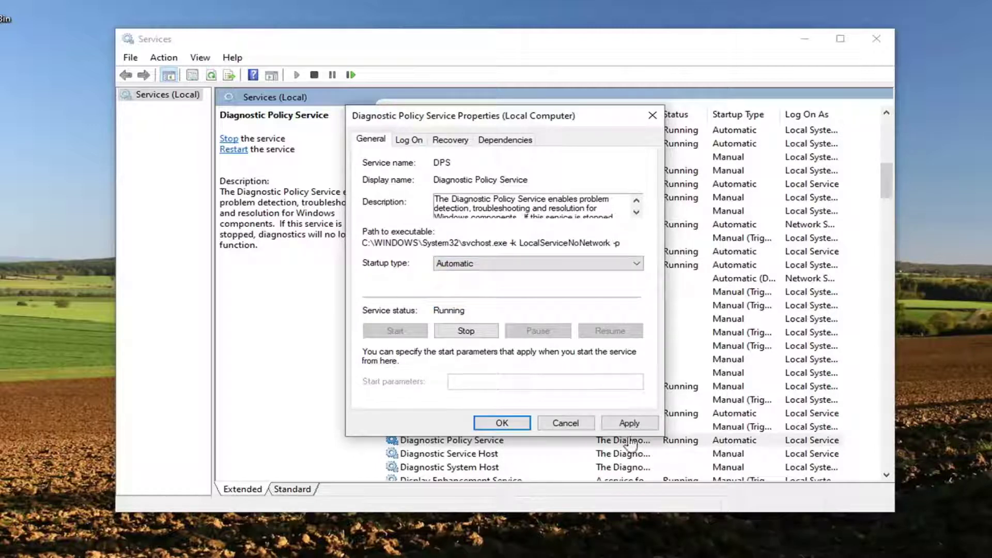
click(630, 423)
click(500, 423)
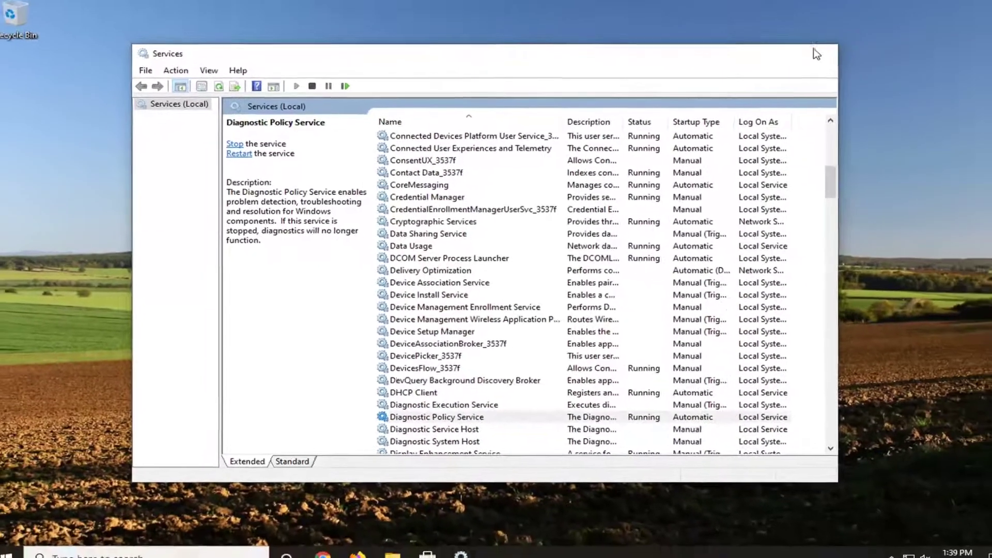
- Close Services and open %WinDir%\System32\sru by pasting the path into Start search
key(alt+F4)
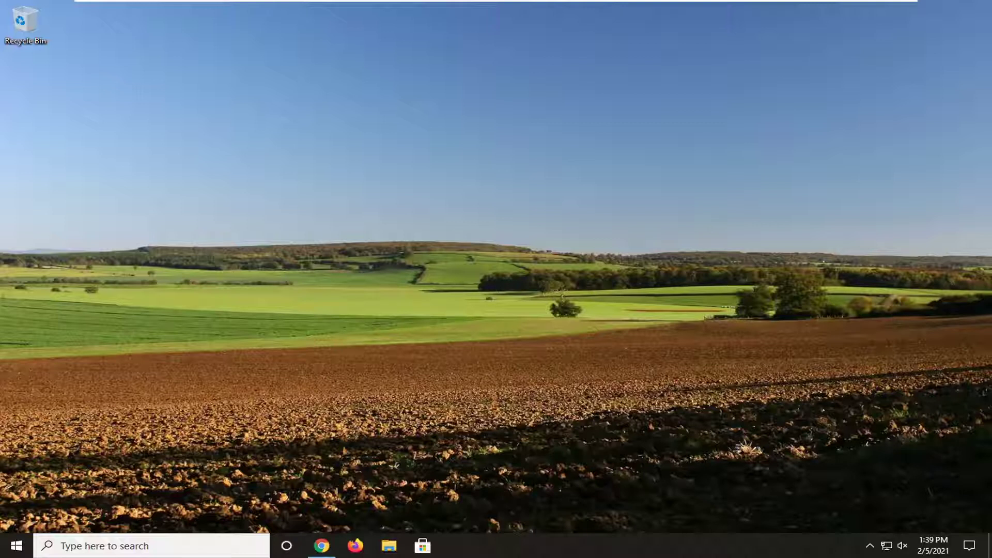
click(16, 546)
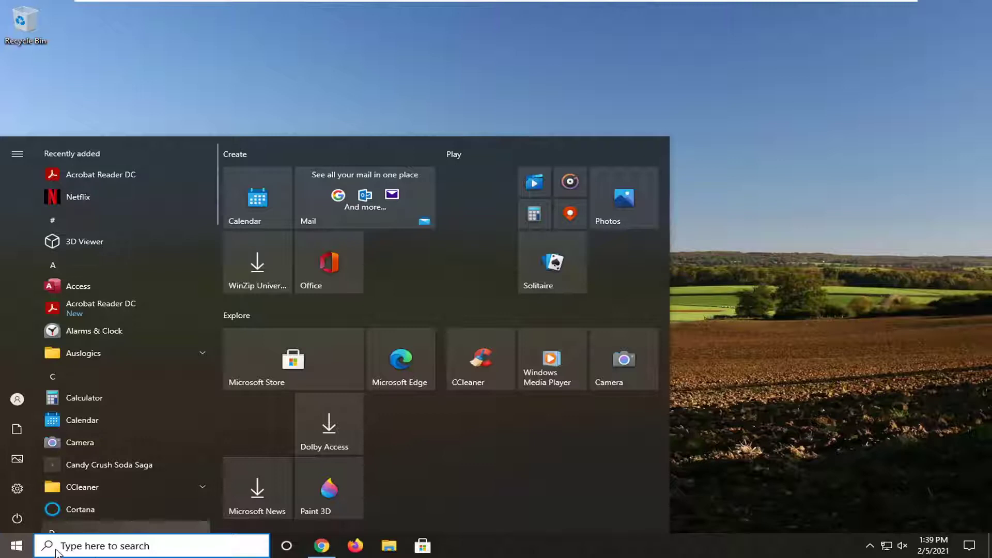
text(%WinDir%\System32\sru)
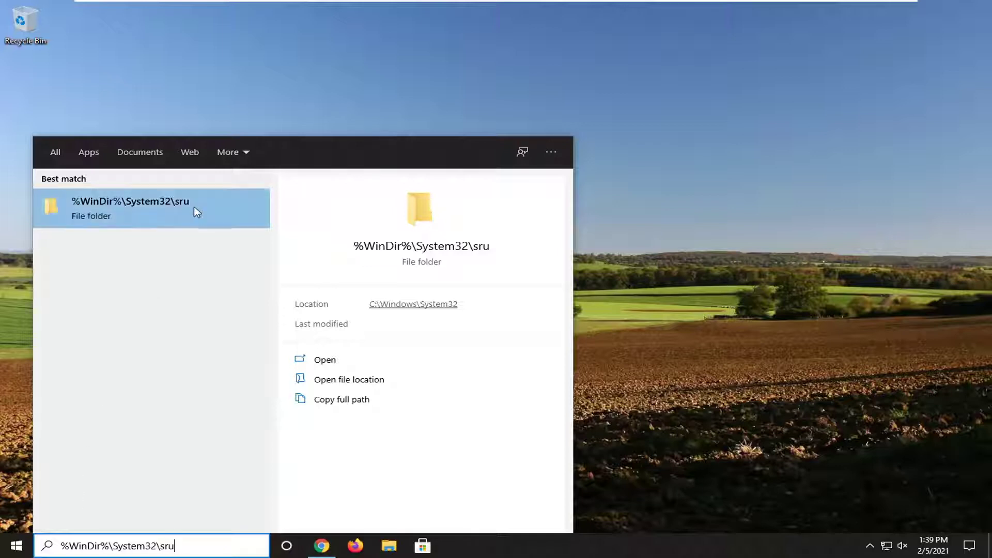
key(Return)
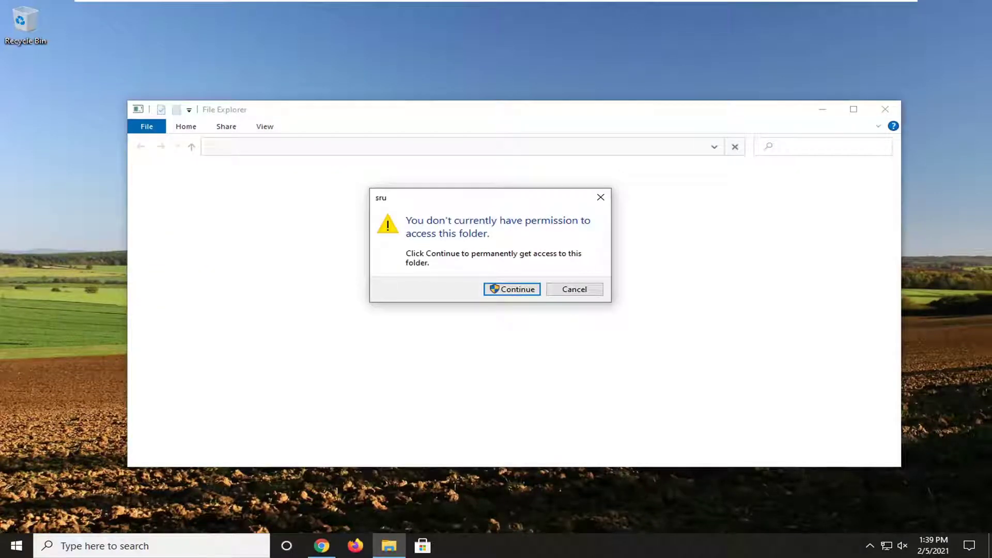
- Grant access to the sru folder and select the 2,880 KB SRUDB.dat file
click(514, 289)
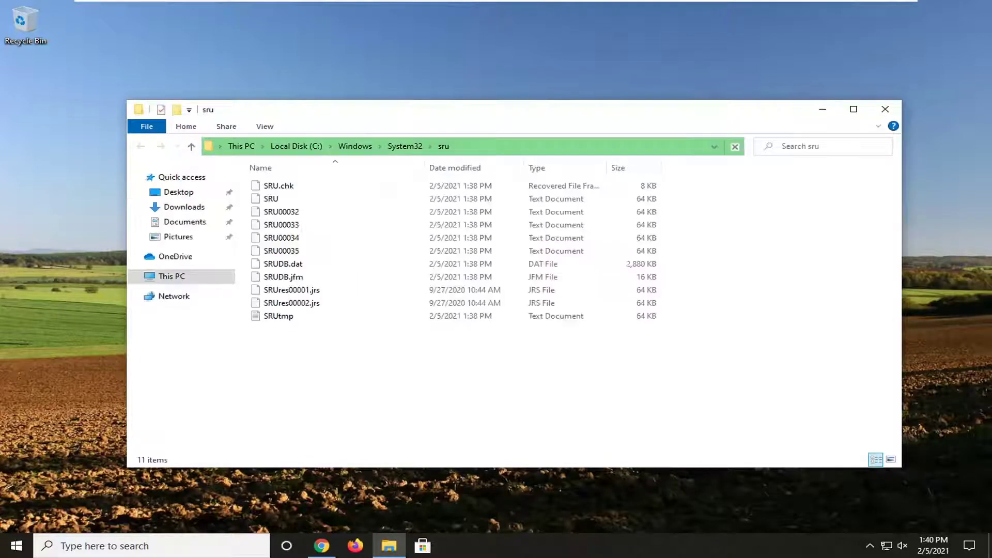
click(284, 264)
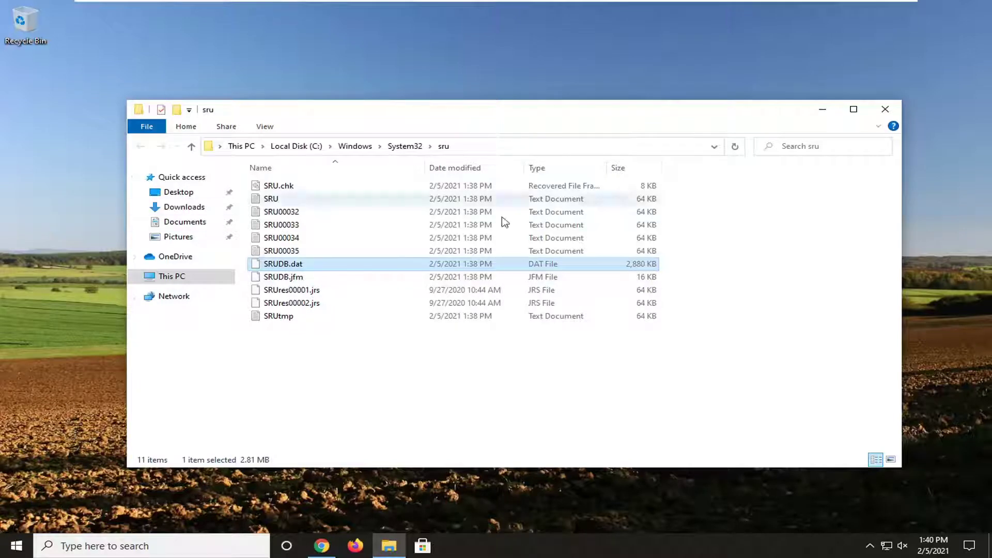
- Search Start for Services (typed 'servuces') and launch the Services app
click(2, 551)
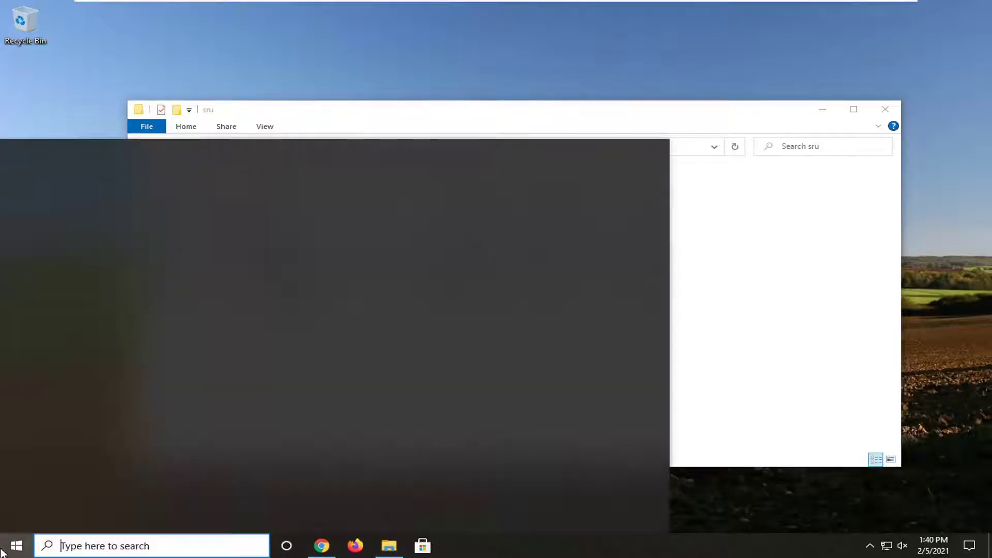
text(servuces)
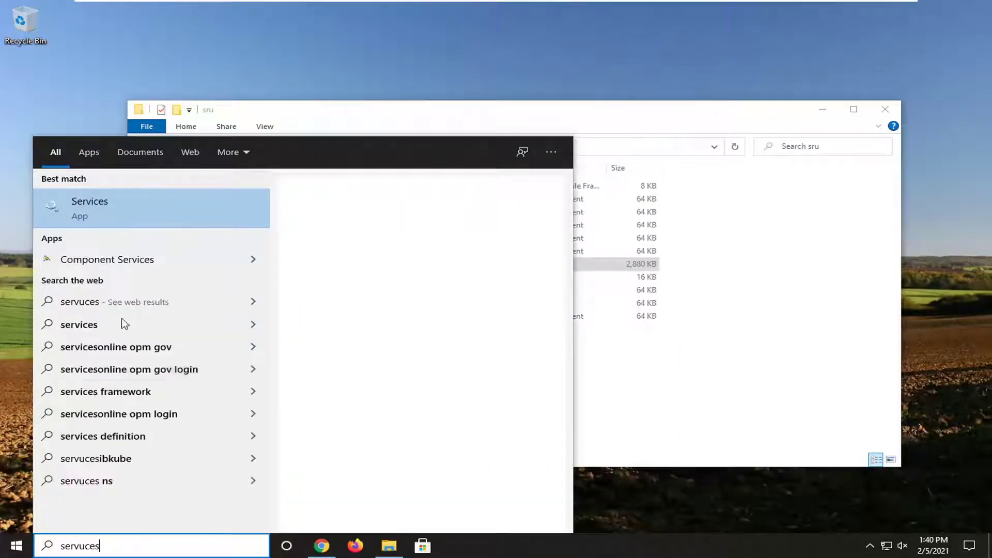
click(155, 215)
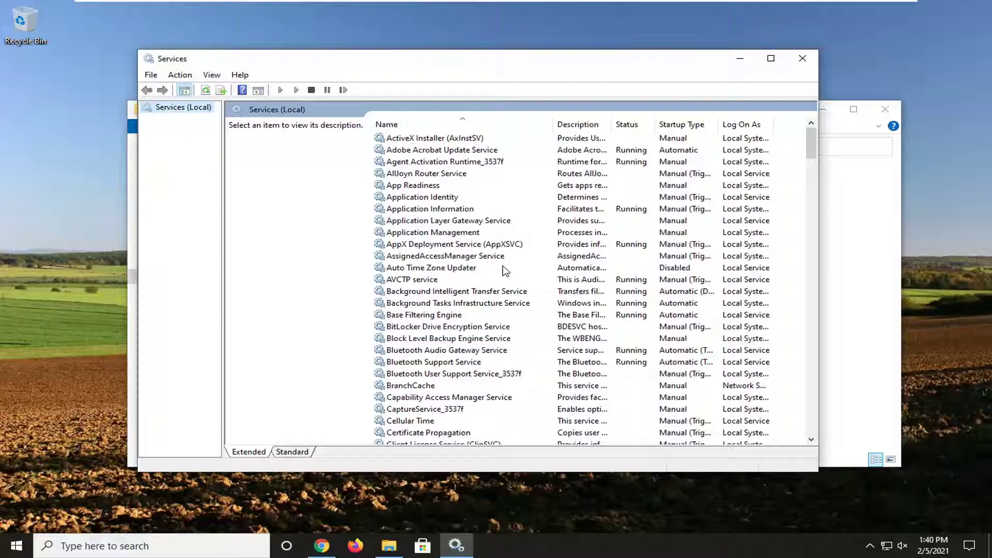
- Stop the Display Policy Service, then return to the sru folder window
scroll(505, 271, down, 3)
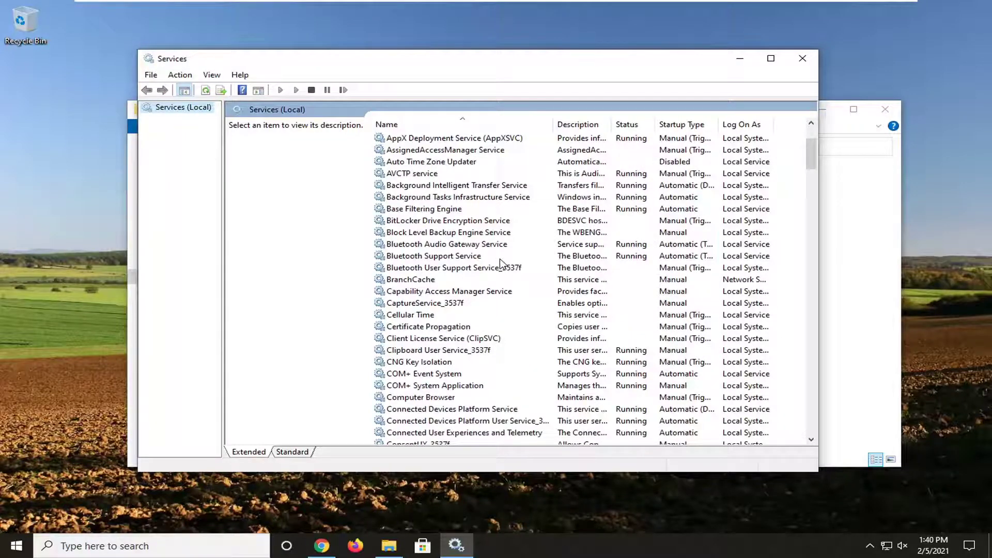
scroll(500, 266, down, 7)
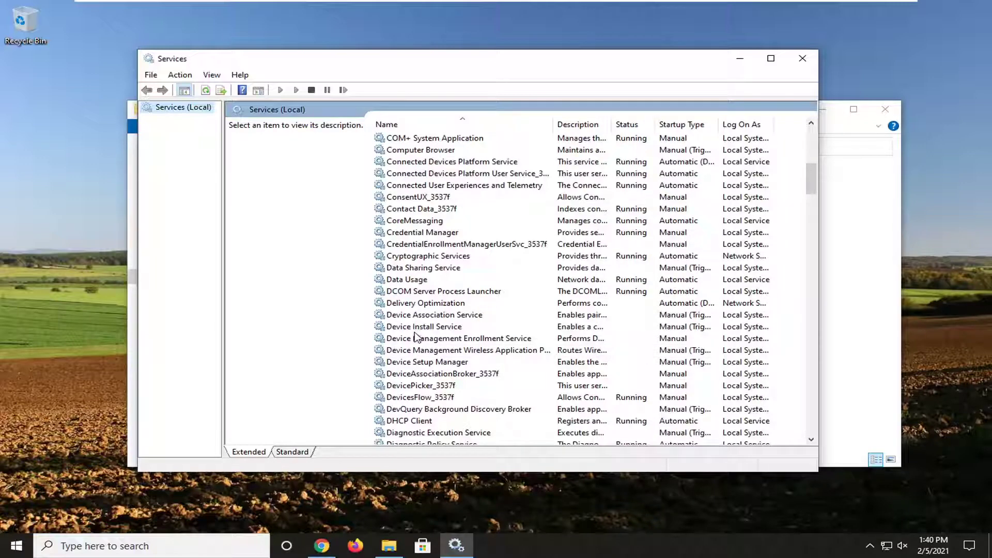
scroll(417, 339, down, 3)
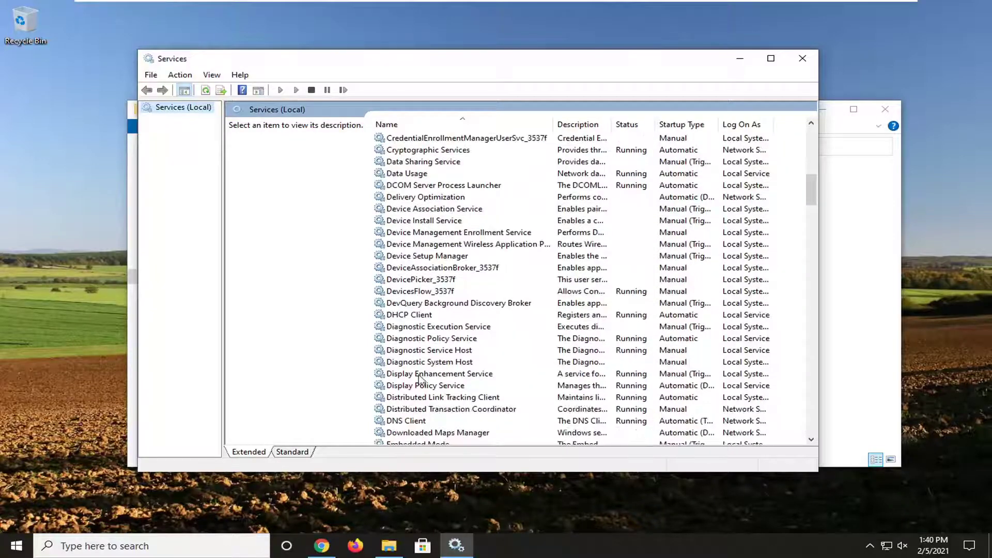
click(399, 385)
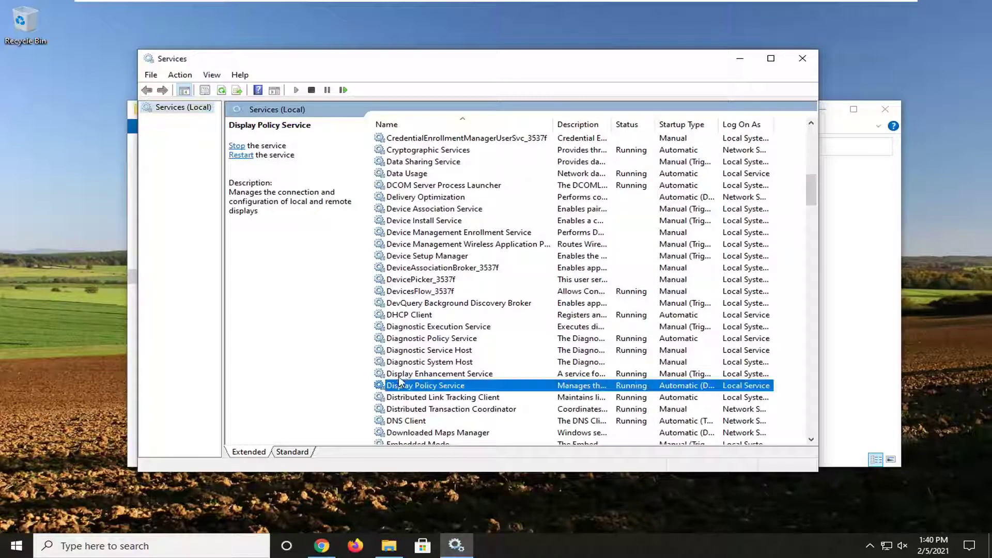
click(237, 147)
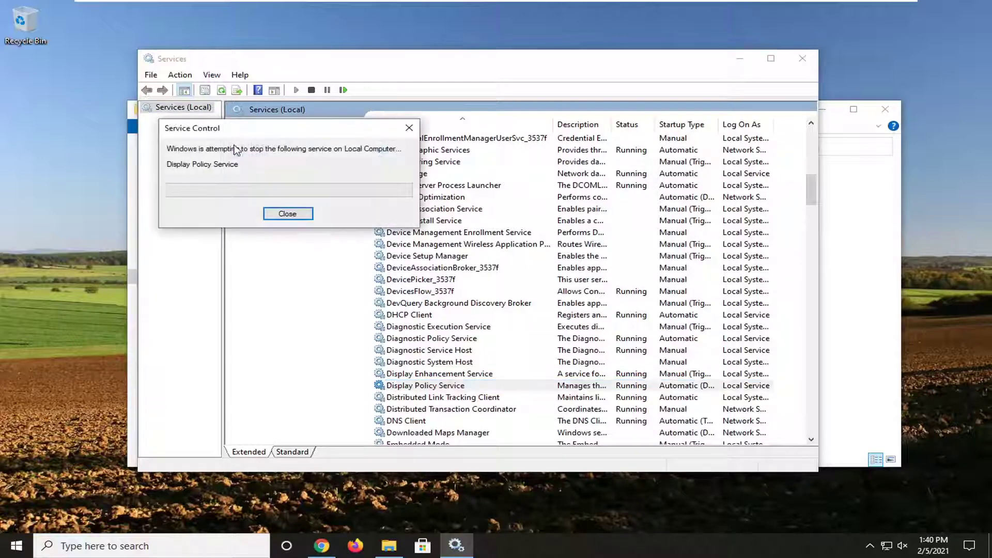
click(845, 289)
- Delete SRUDB.dat from the sru folder, then close File Explorer and Services
click(269, 269)
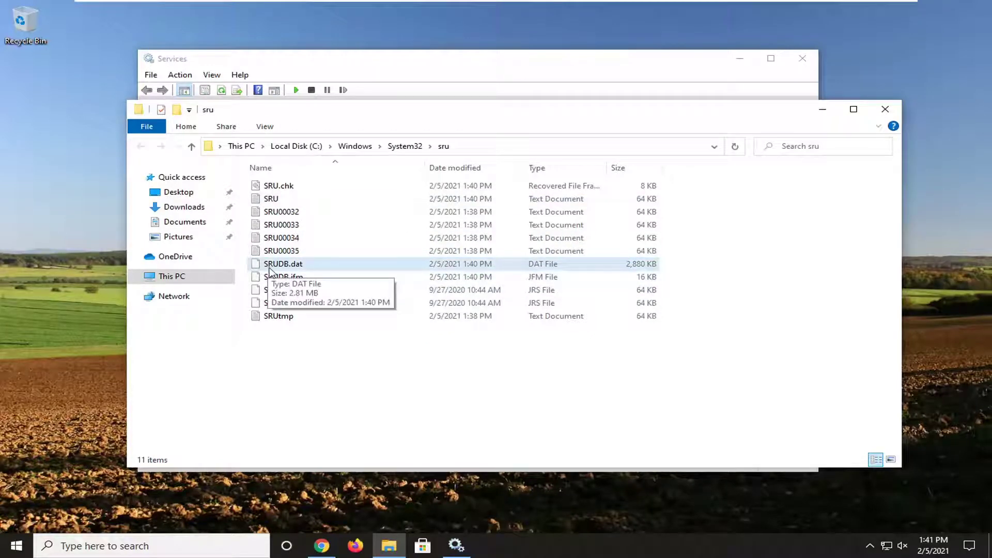
click(286, 271)
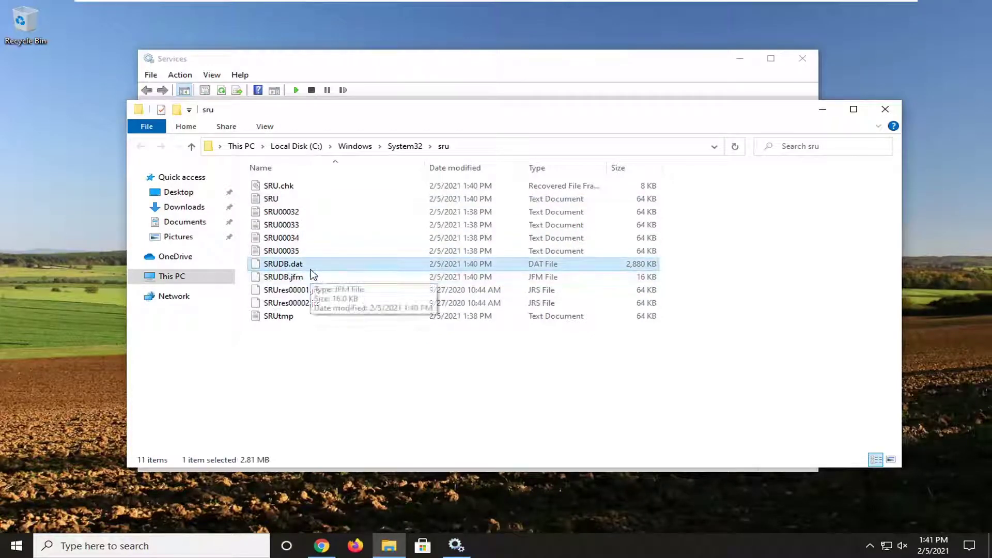
right_click(286, 264)
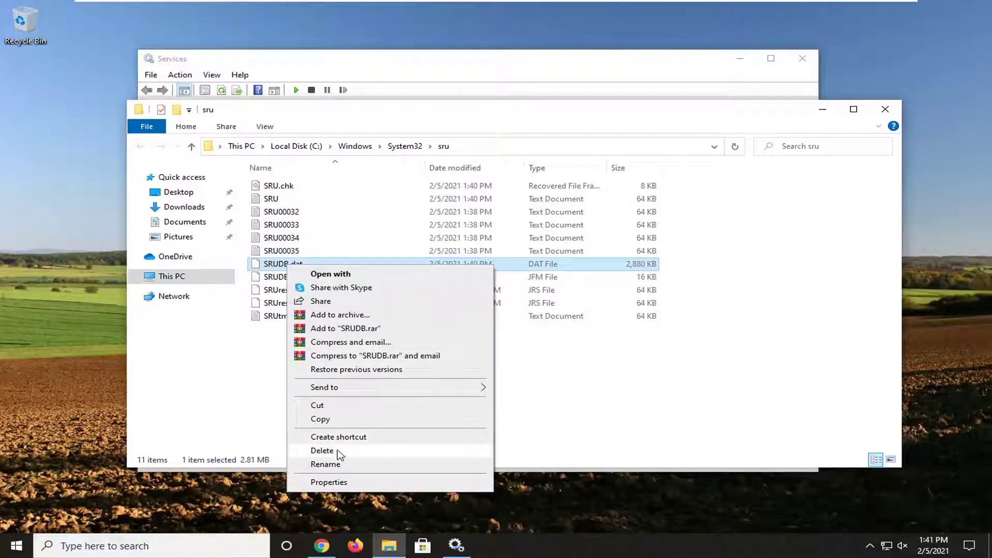
click(367, 452)
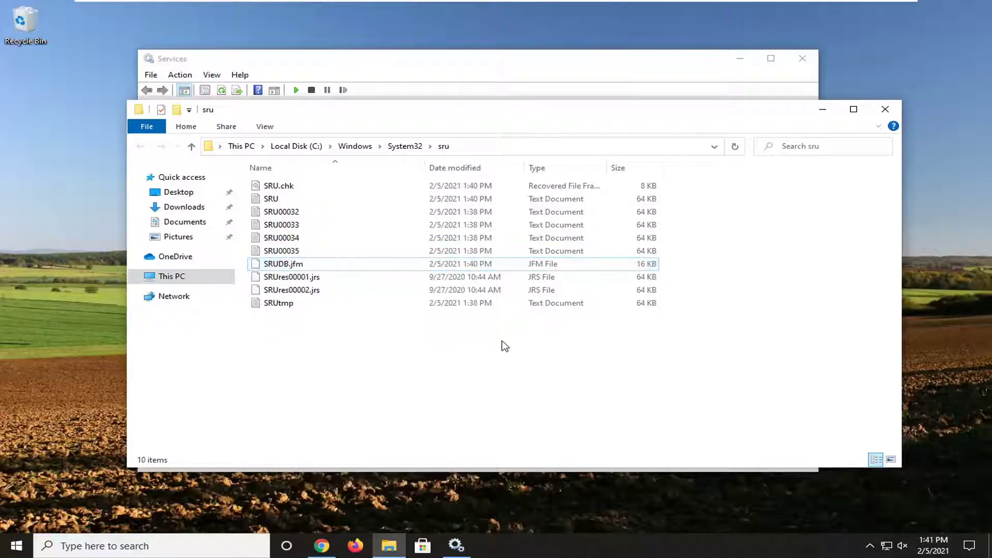
click(874, 110)
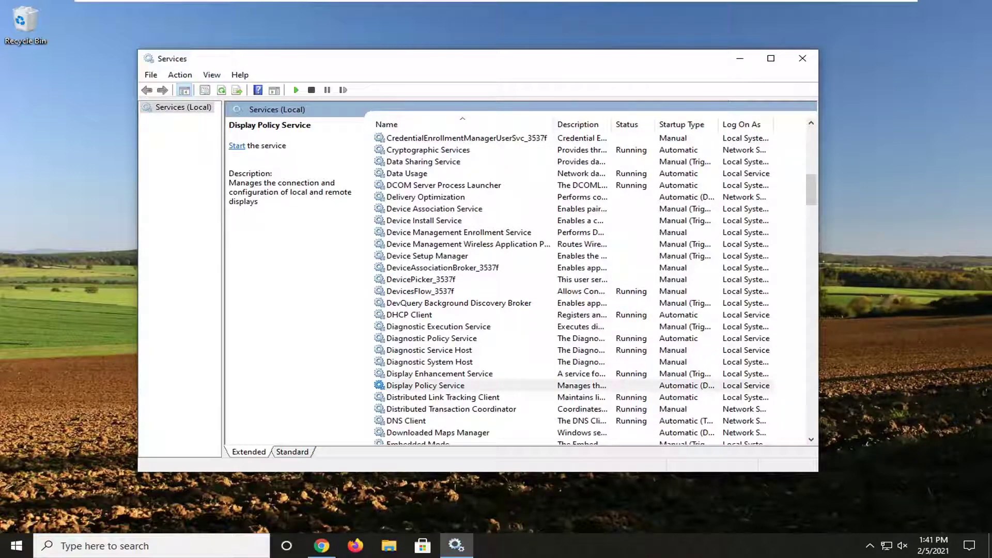
click(803, 58)
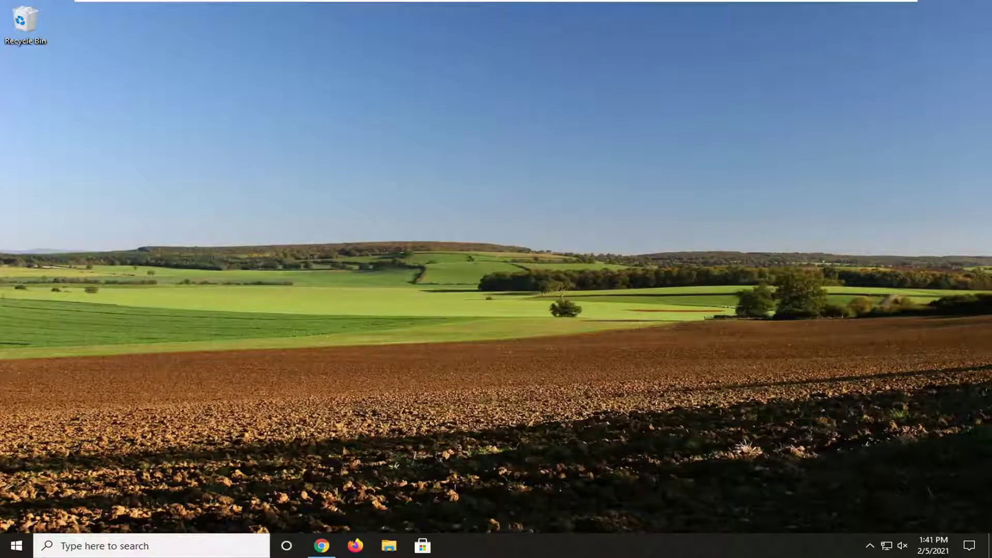